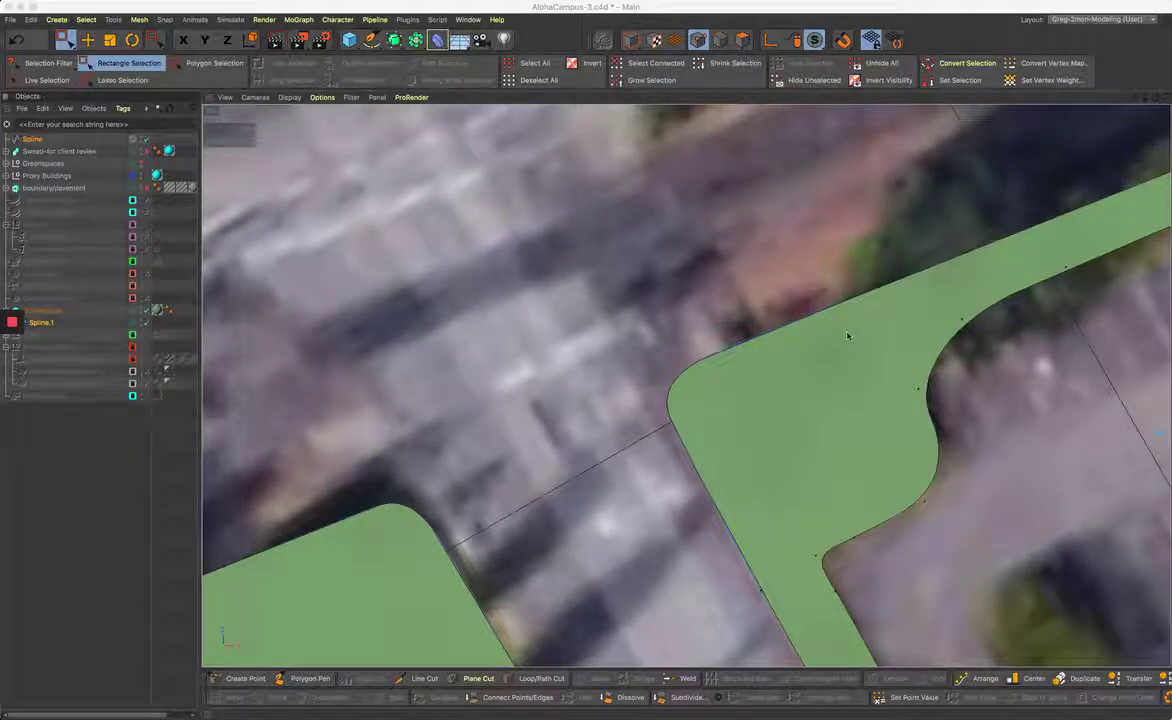
- Examine the rounded corners of the existing green areas beside the side street and the road intersection next to them
alt+middle_drag(848, 335, 536, 319)
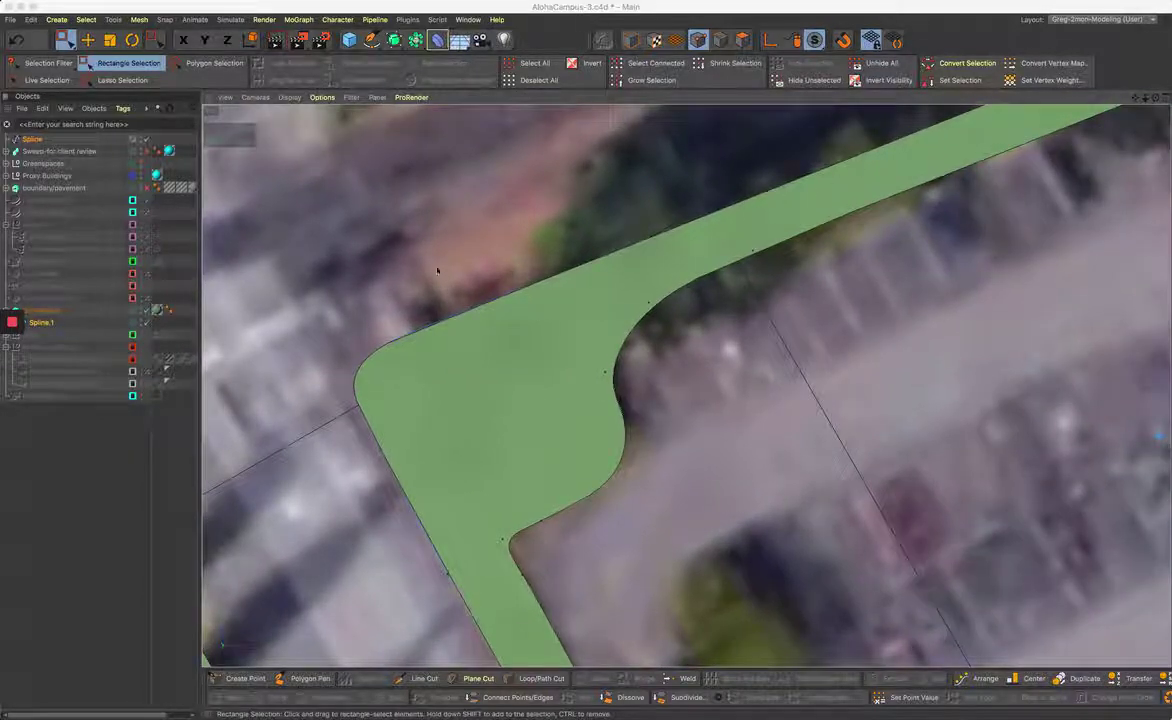
alt+middle_drag(426, 424, 811, 241)
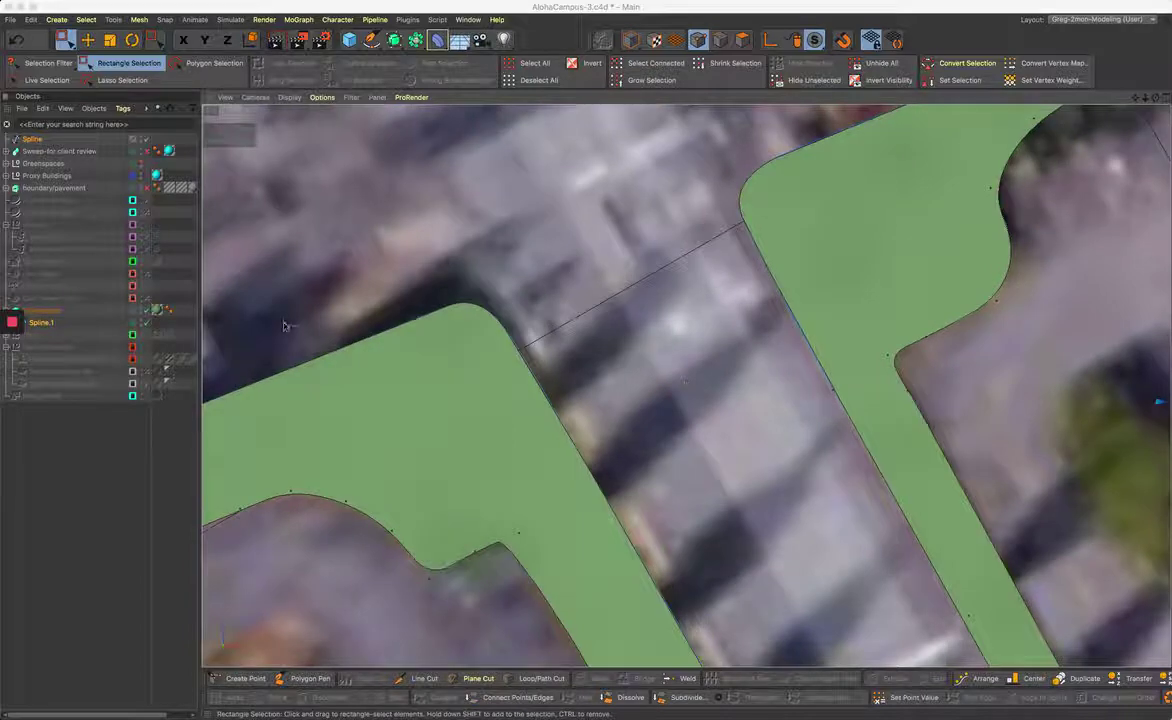
alt+middle_drag(659, 439, 735, 298)
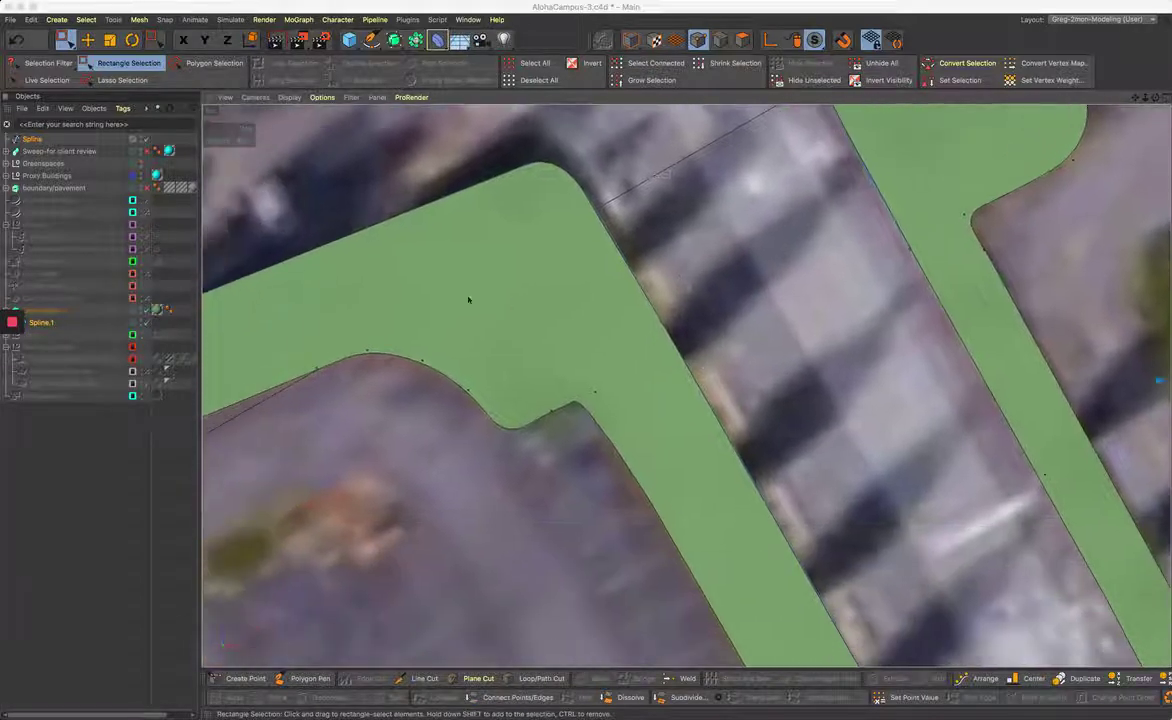
alt+middle_drag(468, 299, 547, 411)
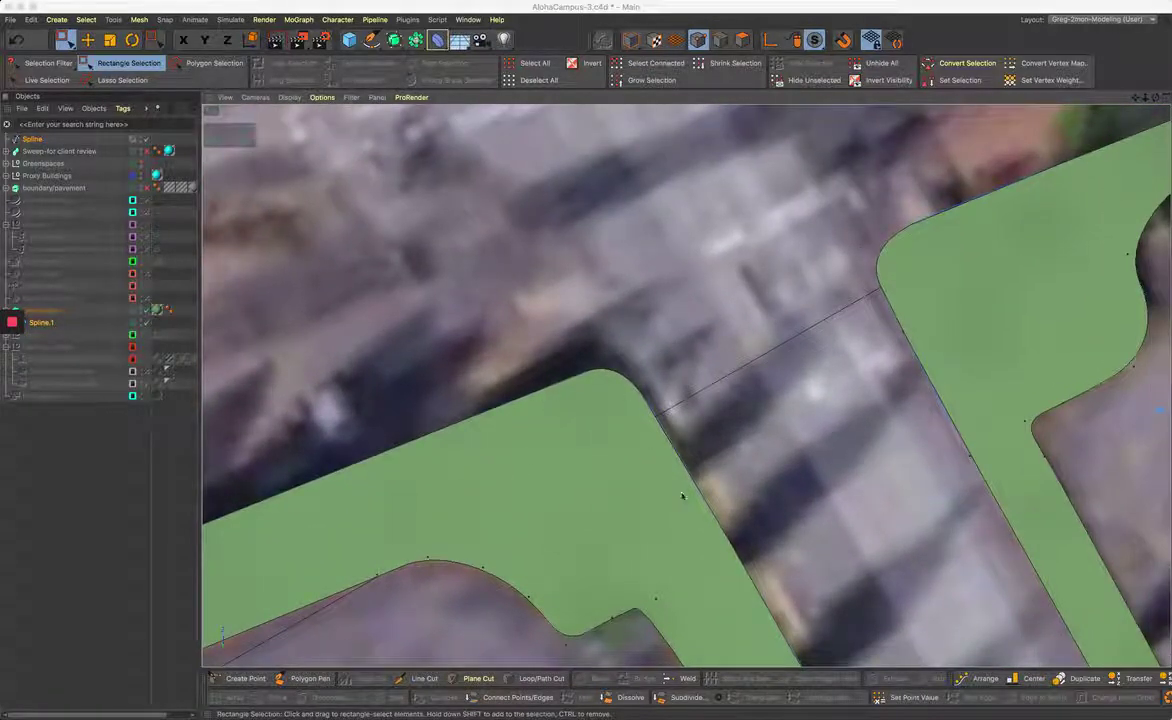
alt+middle_drag(685, 387, 509, 357)
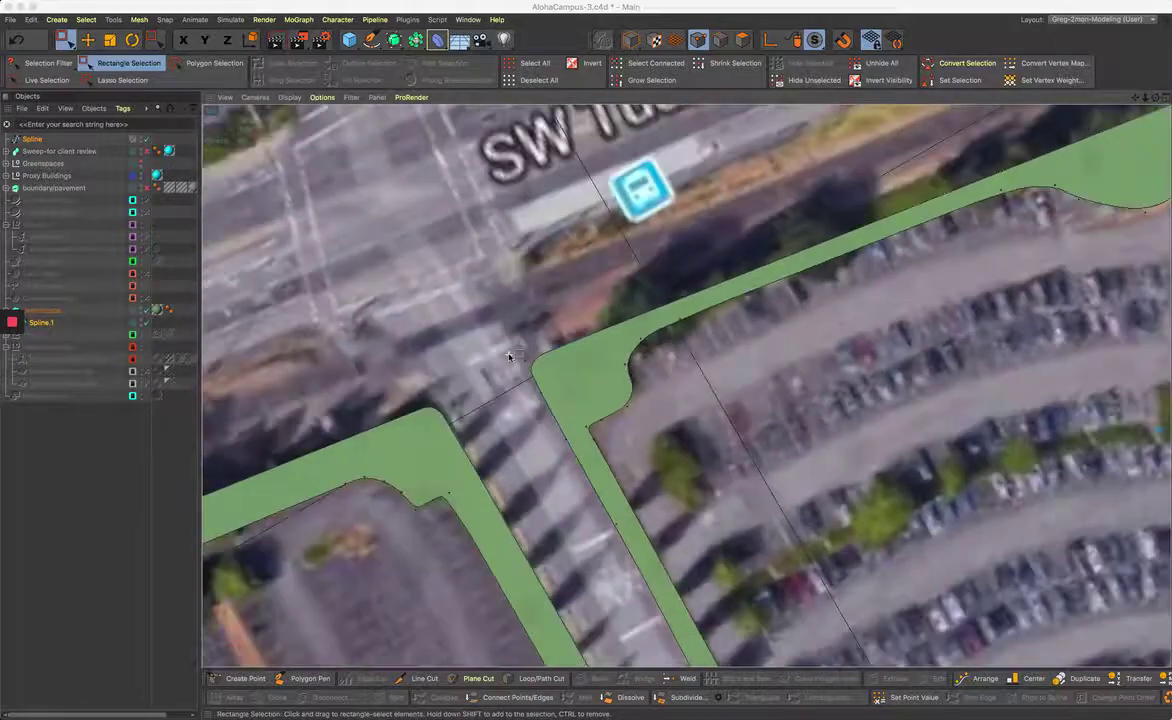
scroll(509, 357, down, 10)
scroll(510, 360, up, 12)
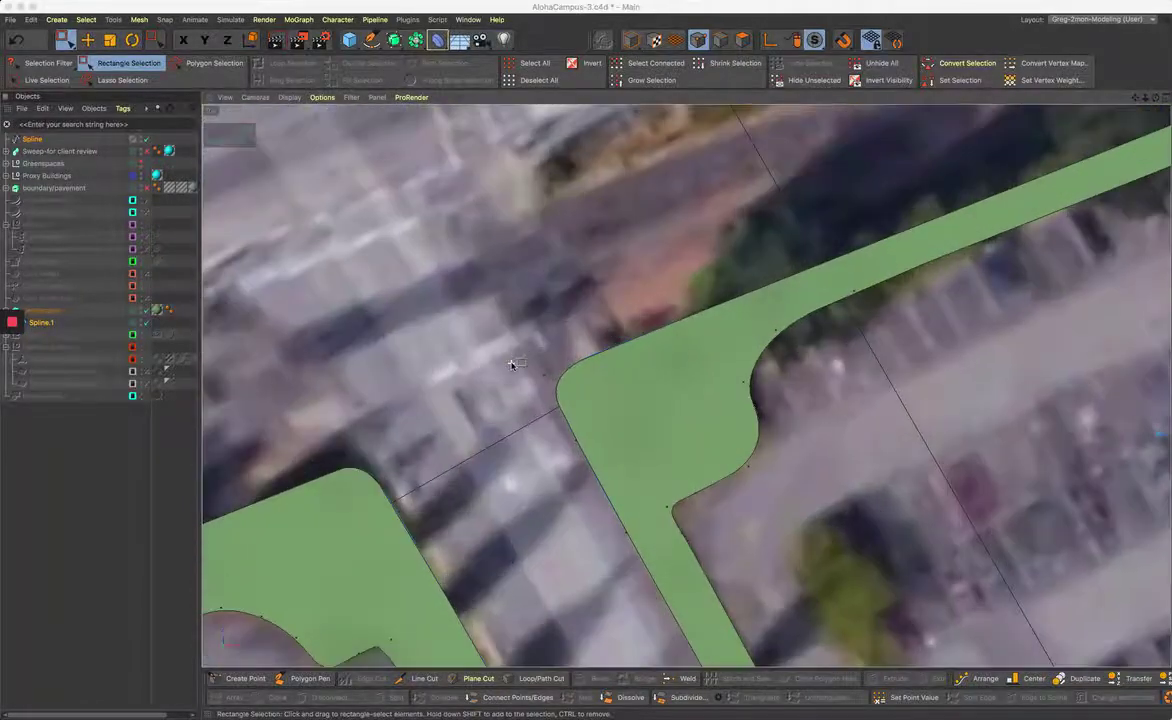
scroll(511, 364, up, 3)
scroll(842, 258, down, 4)
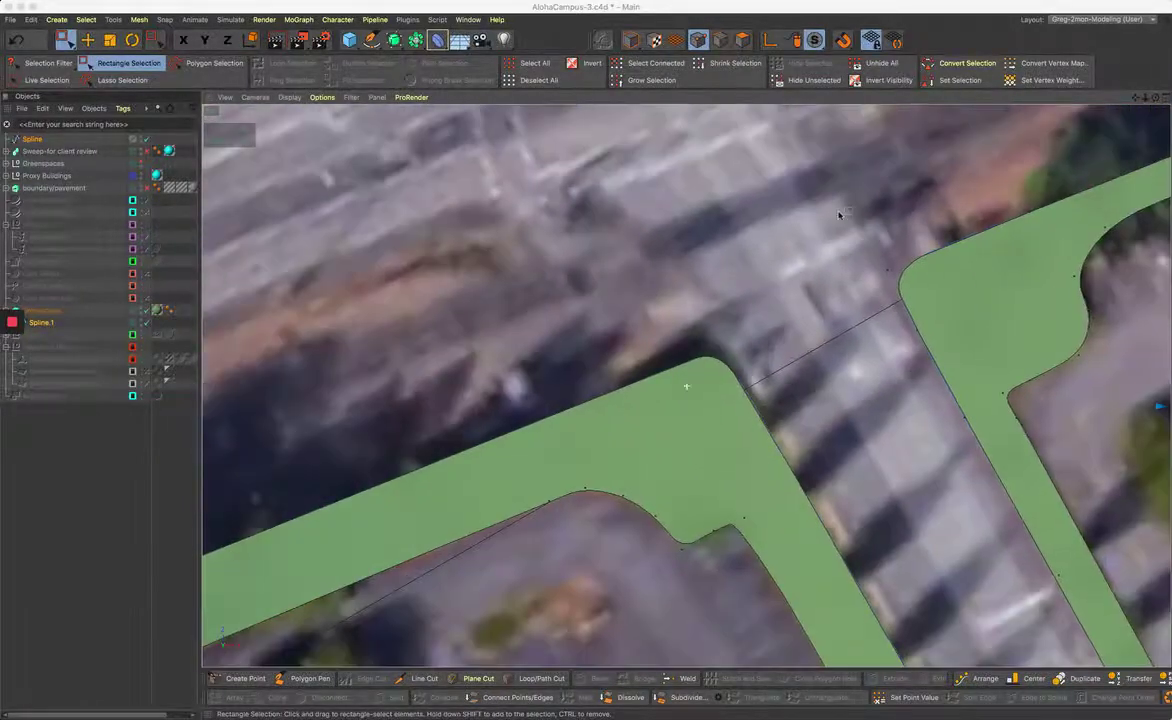
alt+middle_drag(839, 215, 701, 472)
scroll(700, 470, down, 3)
alt+middle_drag(646, 408, 686, 477)
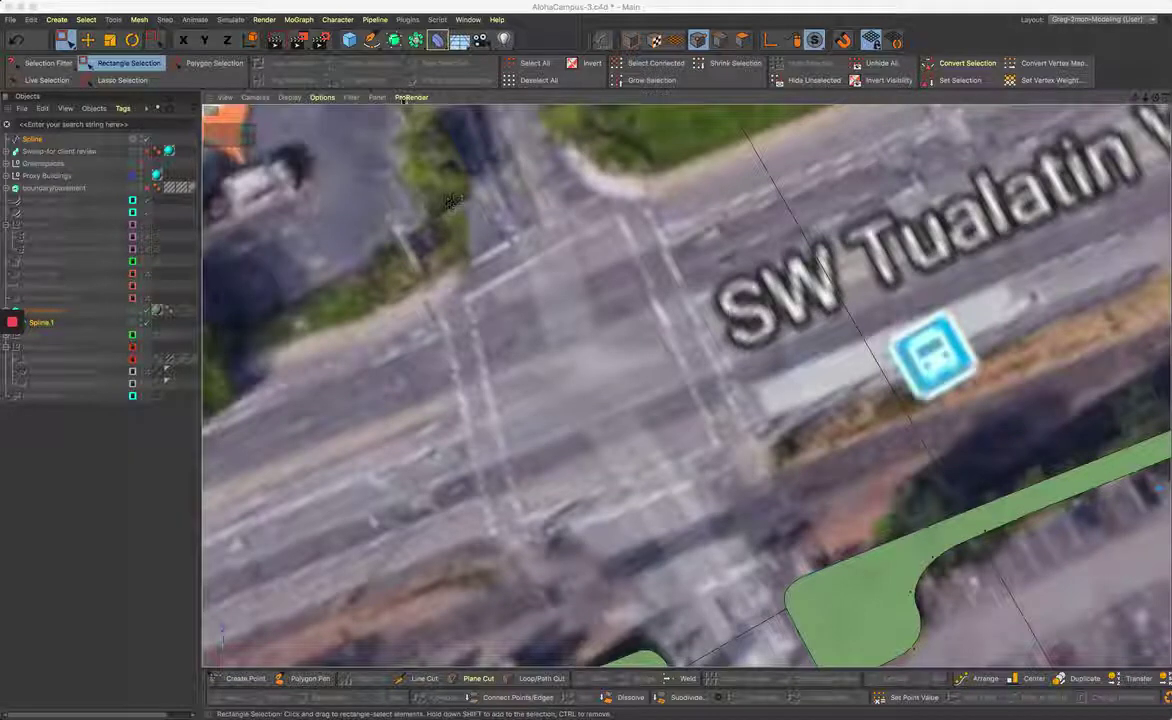
- Draw a closed four-sided outline with the Pen along the intersection's crosswalk lines, placing closely spaced points at the corners, and add it to Spline.1
click(371, 40)
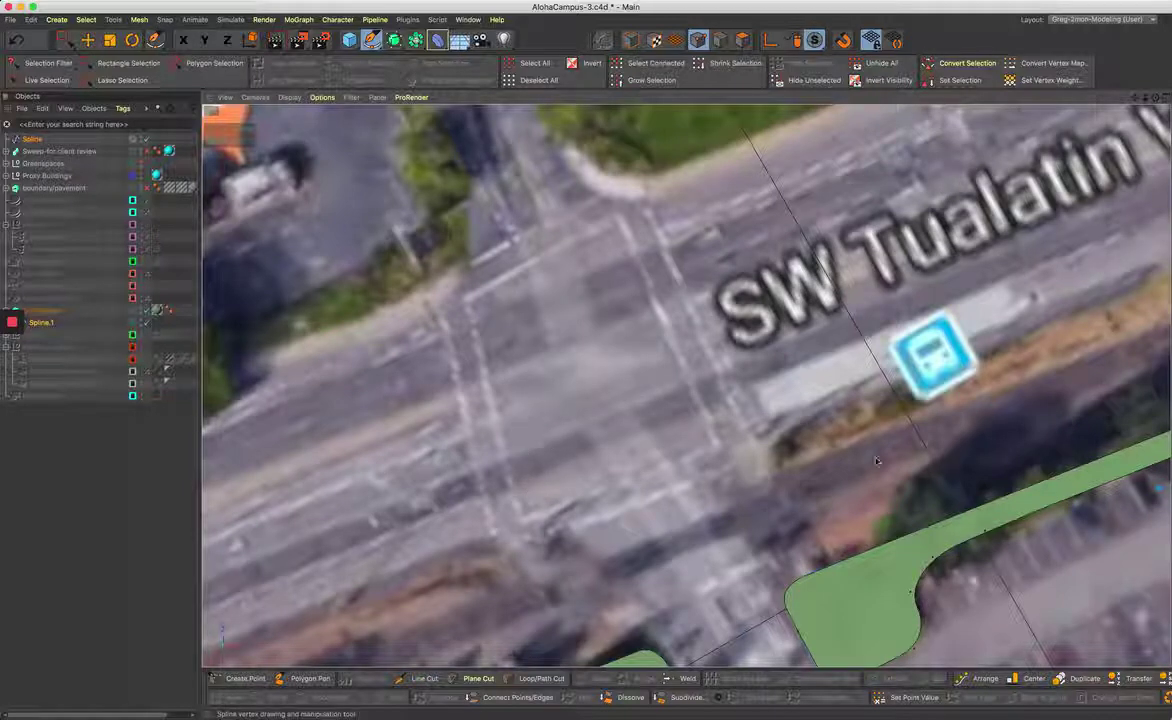
alt+middle_drag(705, 470, 676, 416)
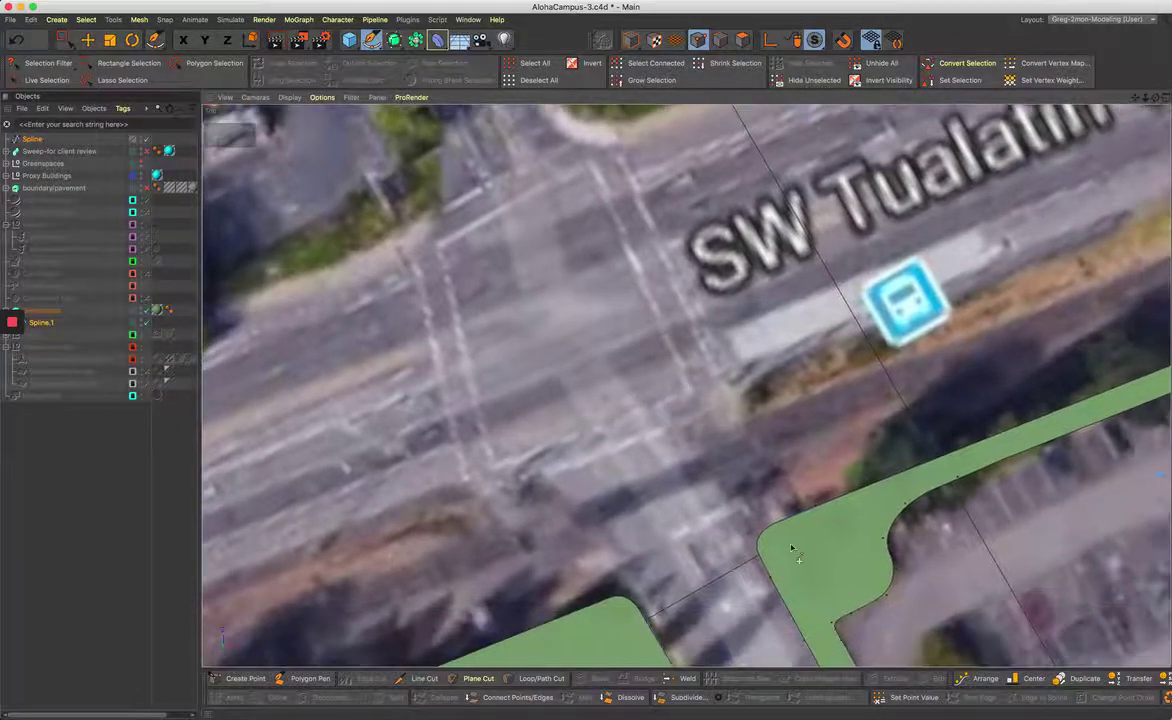
click(43, 322)
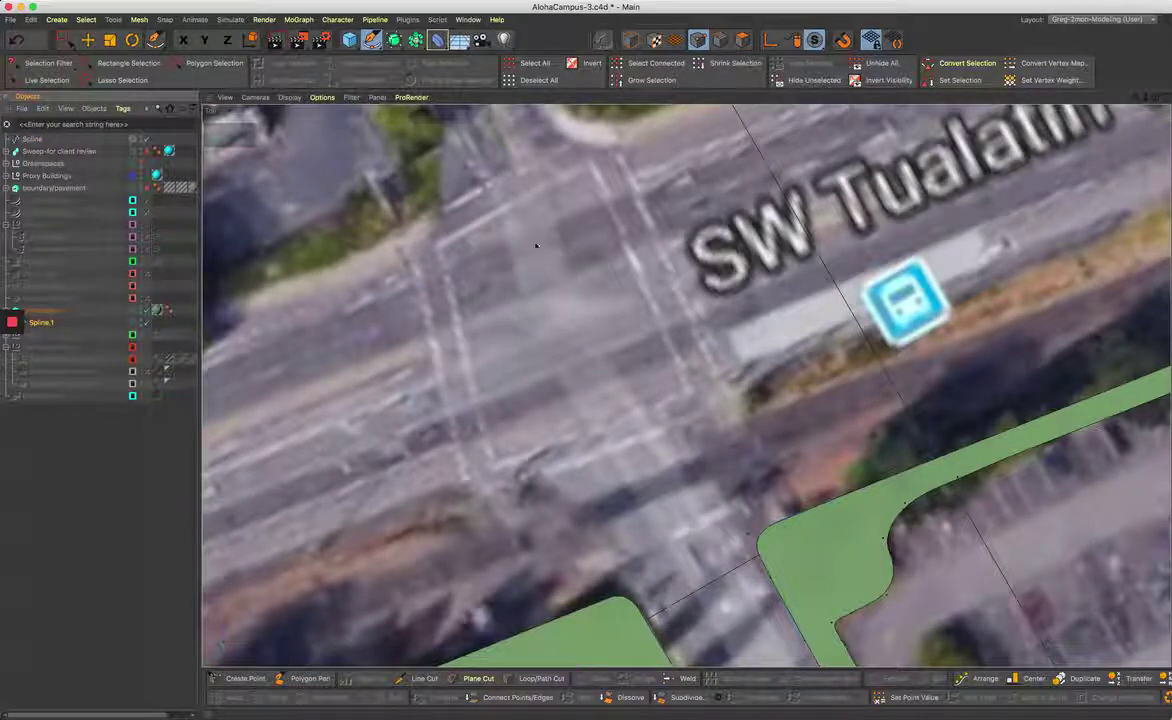
alt+middle_drag(548, 356, 617, 429)
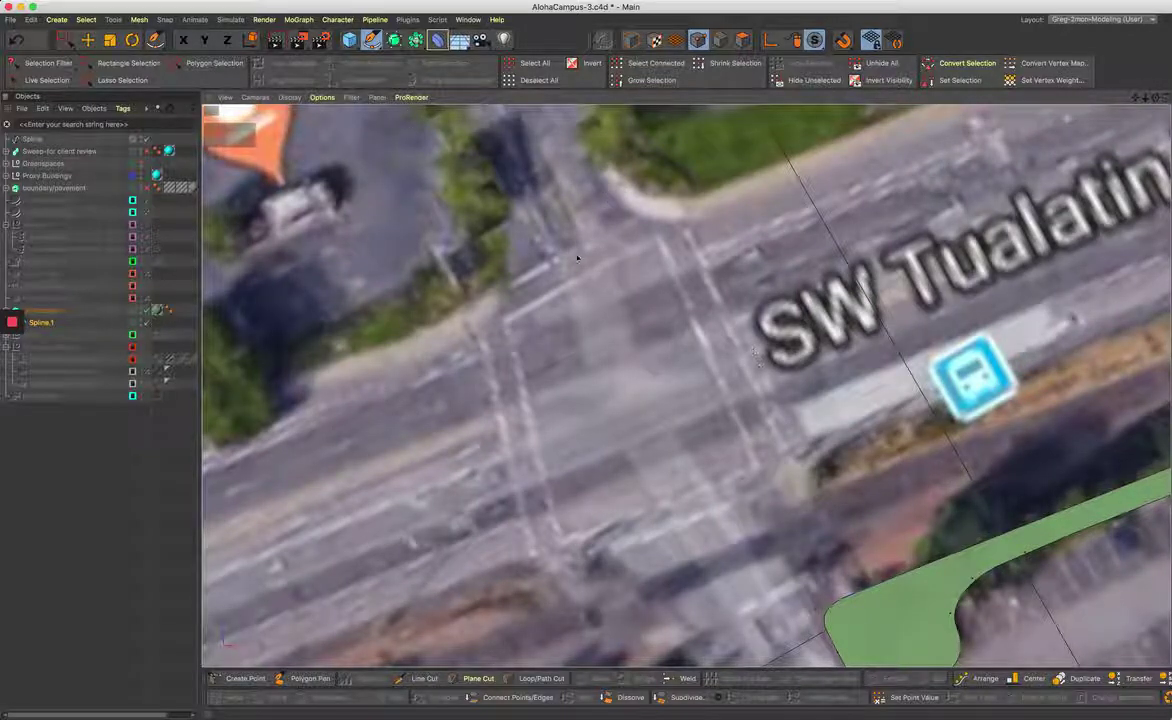
click(505, 323)
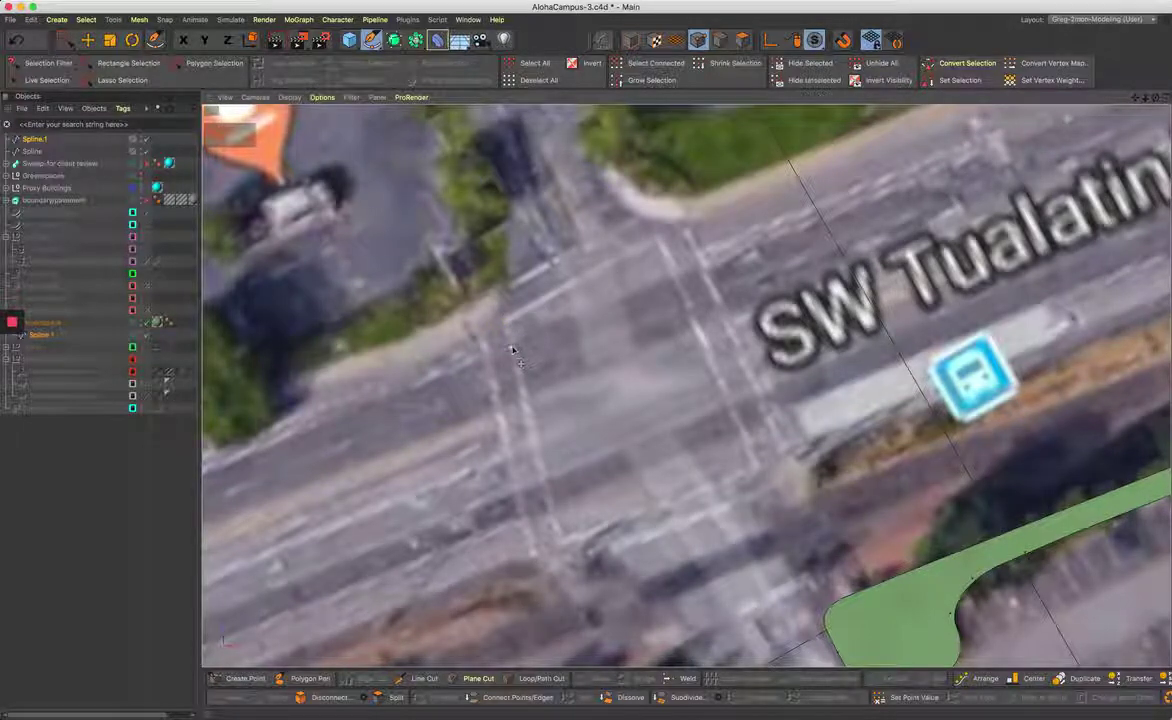
drag(506, 329, 510, 349)
click(556, 526)
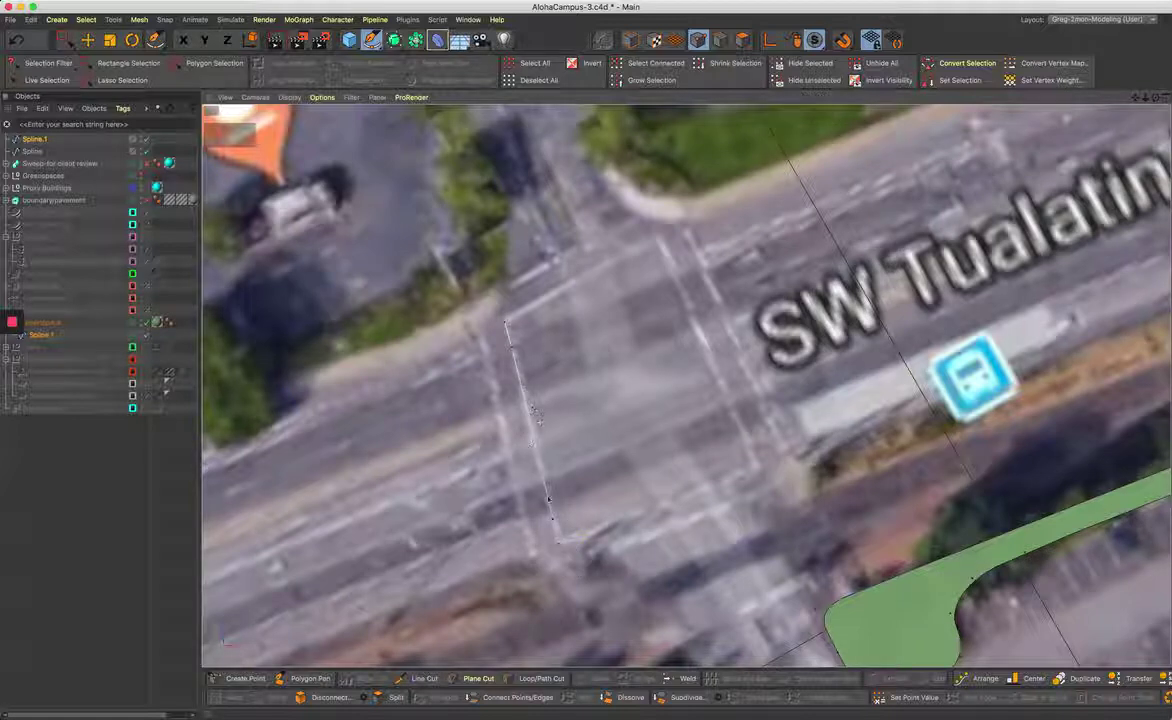
click(561, 552)
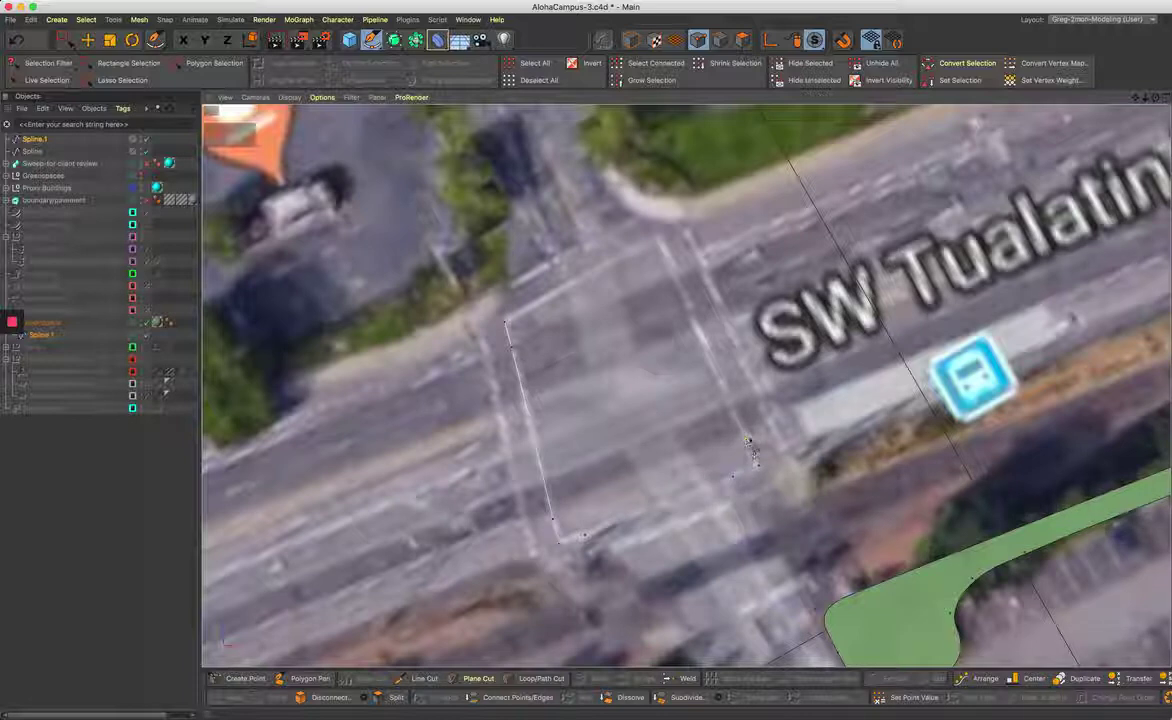
click(745, 438)
click(670, 265)
click(656, 240)
click(505, 322)
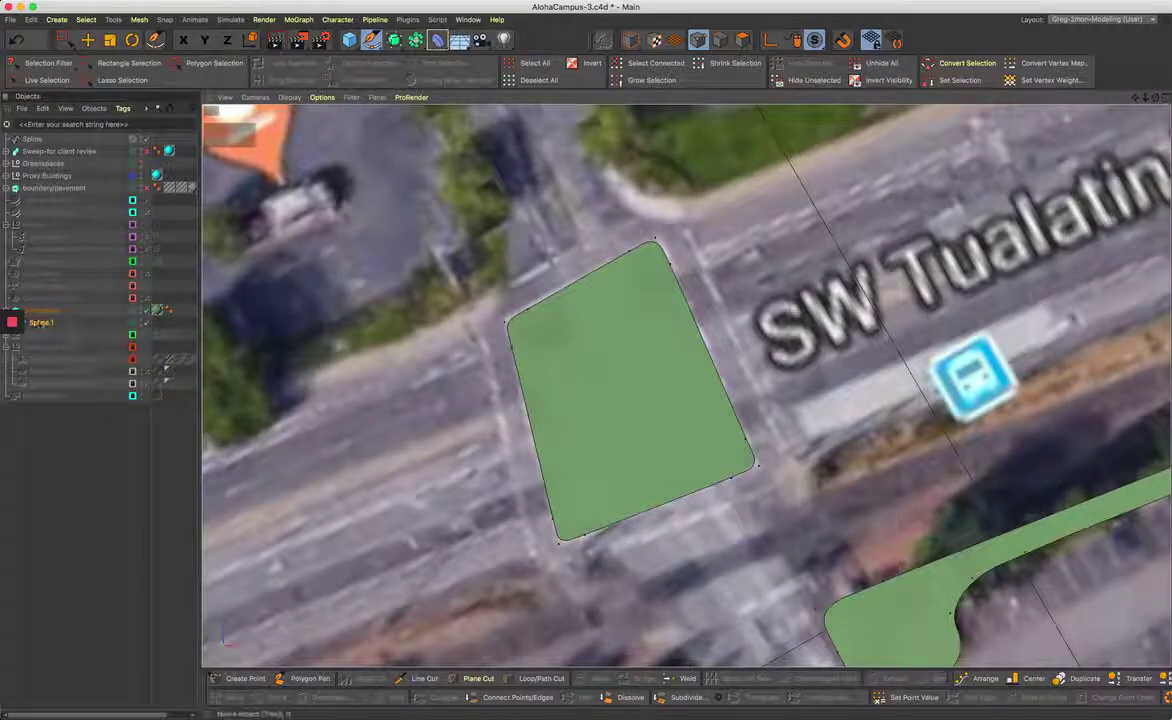
- Adjust the corner point and its neighbouring points at the intersection shape's upper-left corner with the Pen tool
double_click(40, 323)
key(Escape)
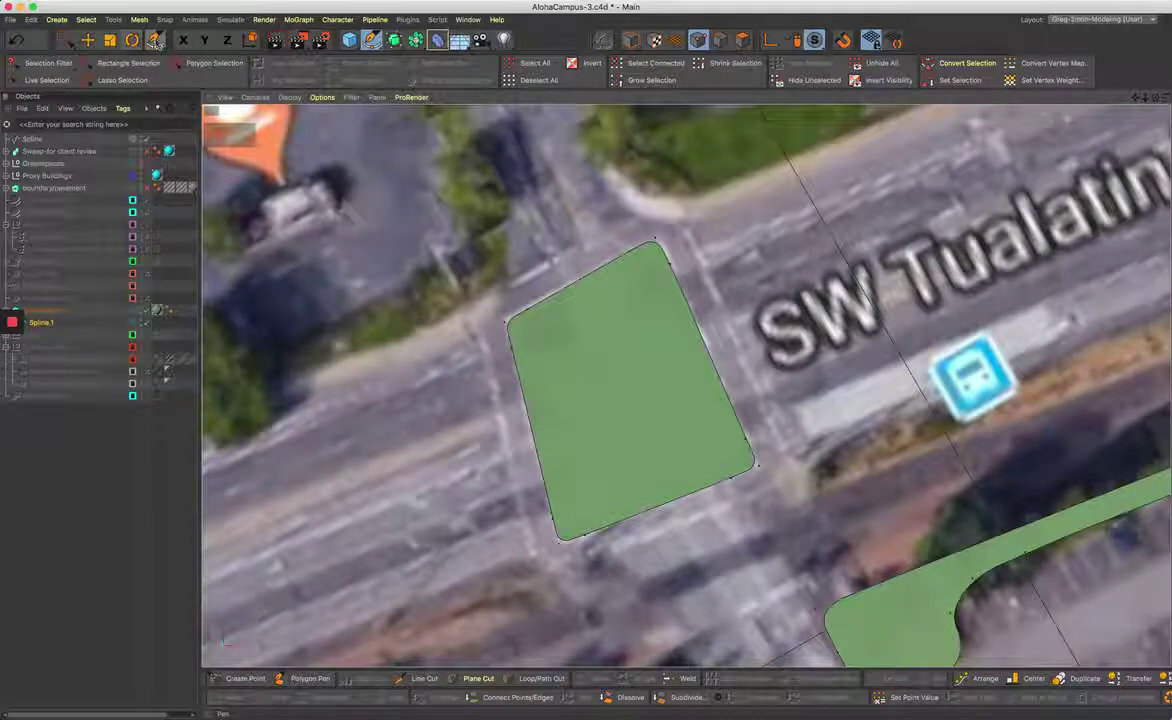
click(156, 40)
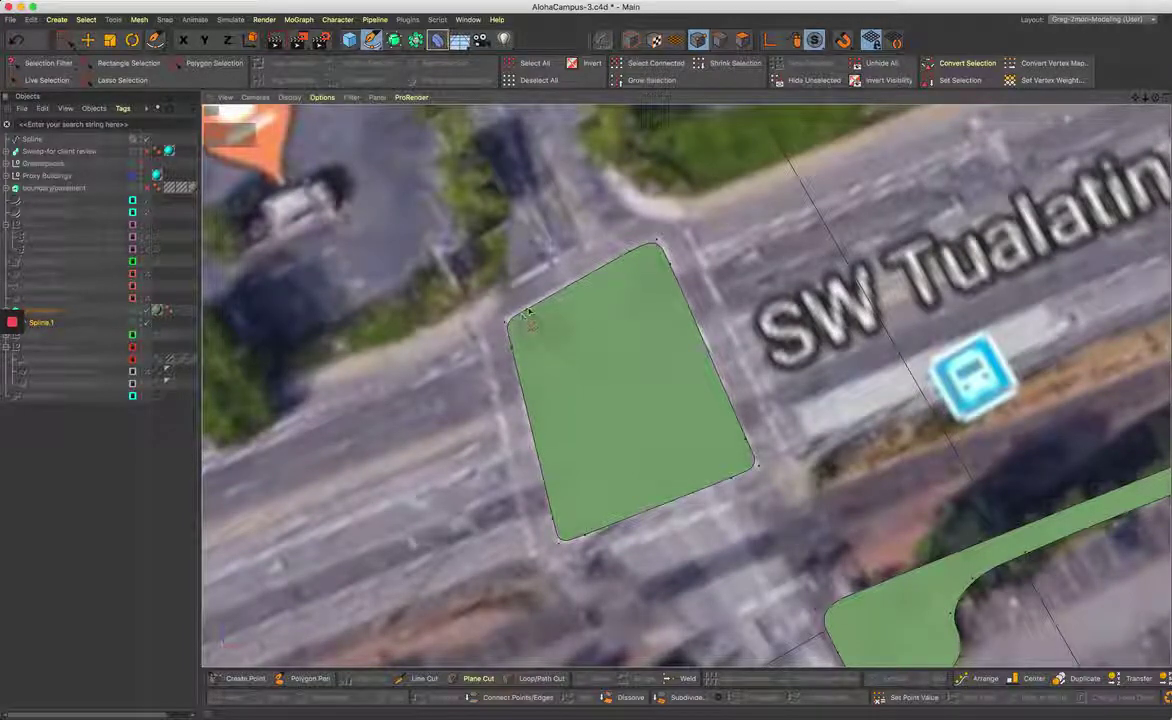
drag(505, 322, 516, 365)
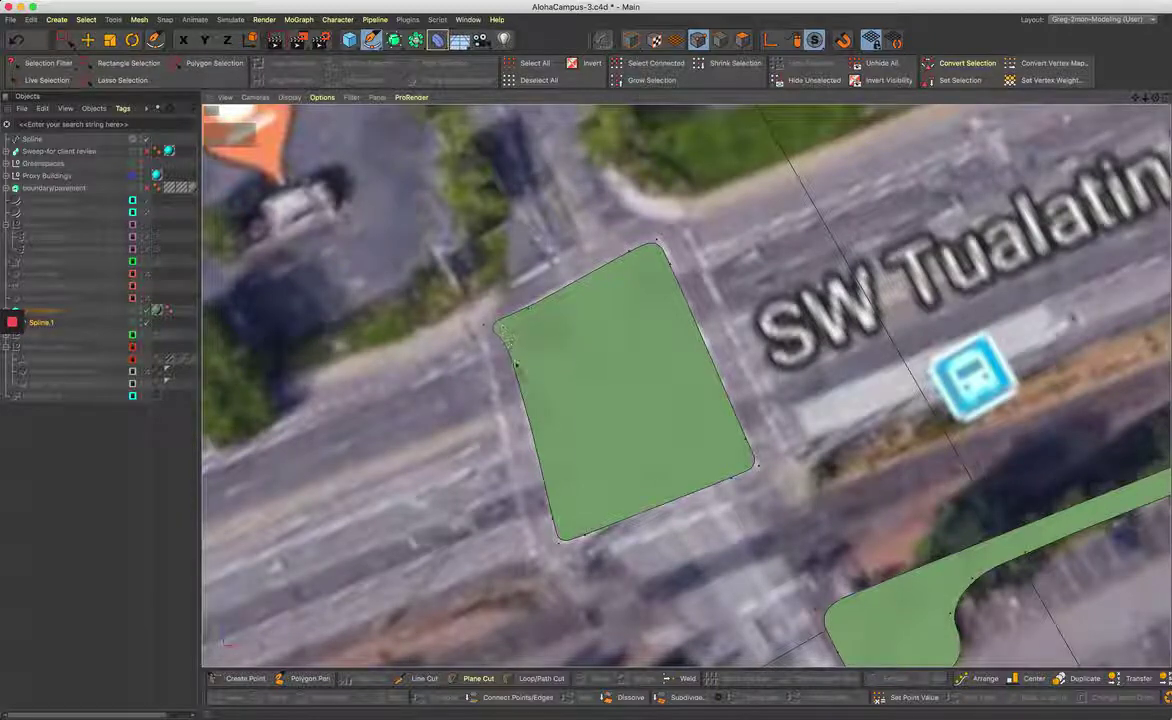
drag(485, 325, 507, 320)
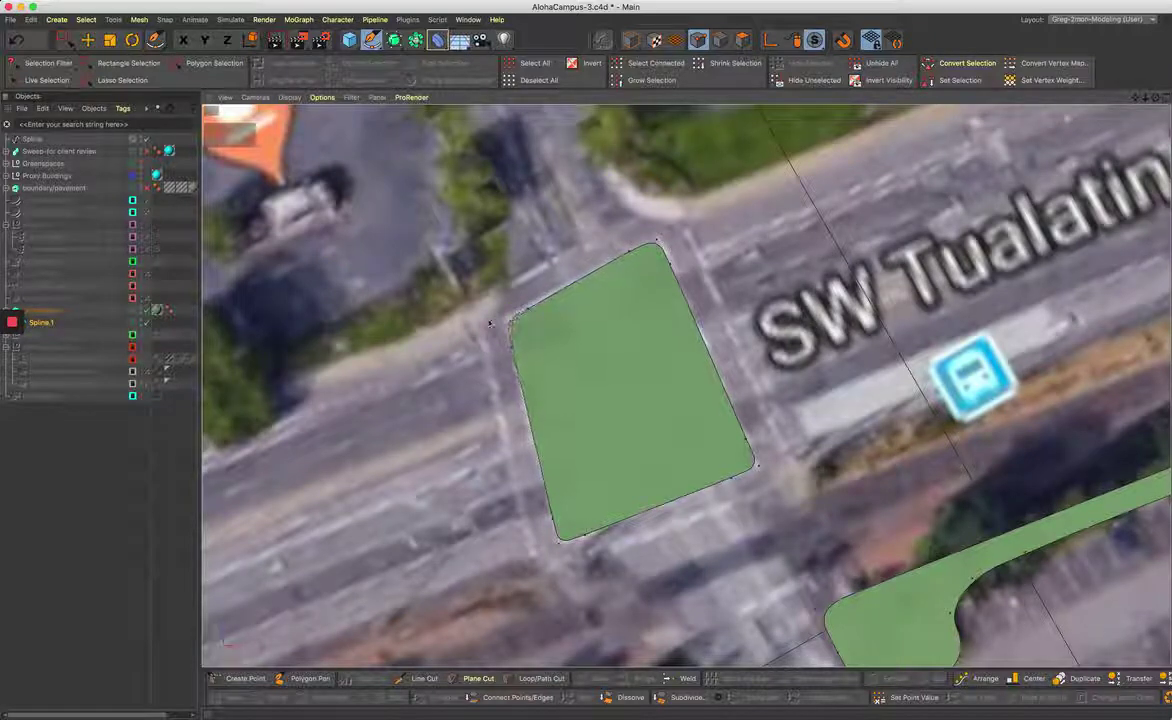
mouse_move(489, 323)
mouse_down()
mouse_move(555, 350)
mouse_move(507, 315)
mouse_up()
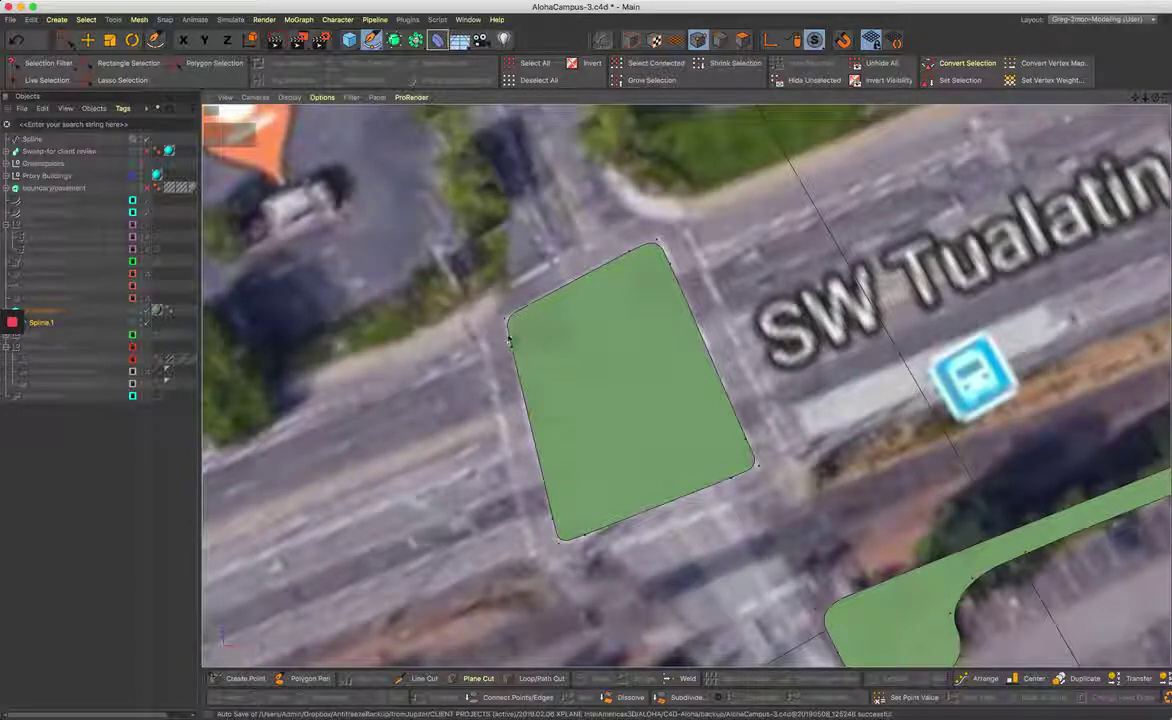
drag(505, 320, 561, 342)
drag(515, 327, 508, 321)
- Widen the rounding of the intersection shape's lower-left corner by moving its two neighbouring points farther along the edges
click(554, 521)
drag(554, 521, 541, 466)
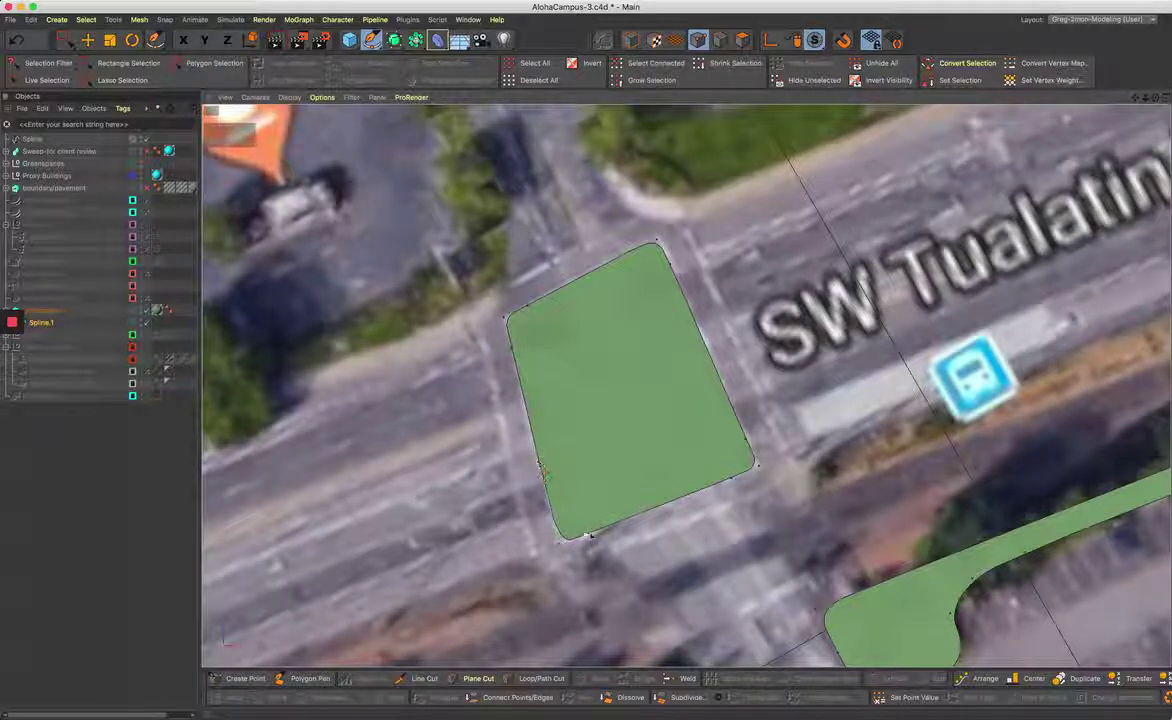
drag(589, 534, 658, 508)
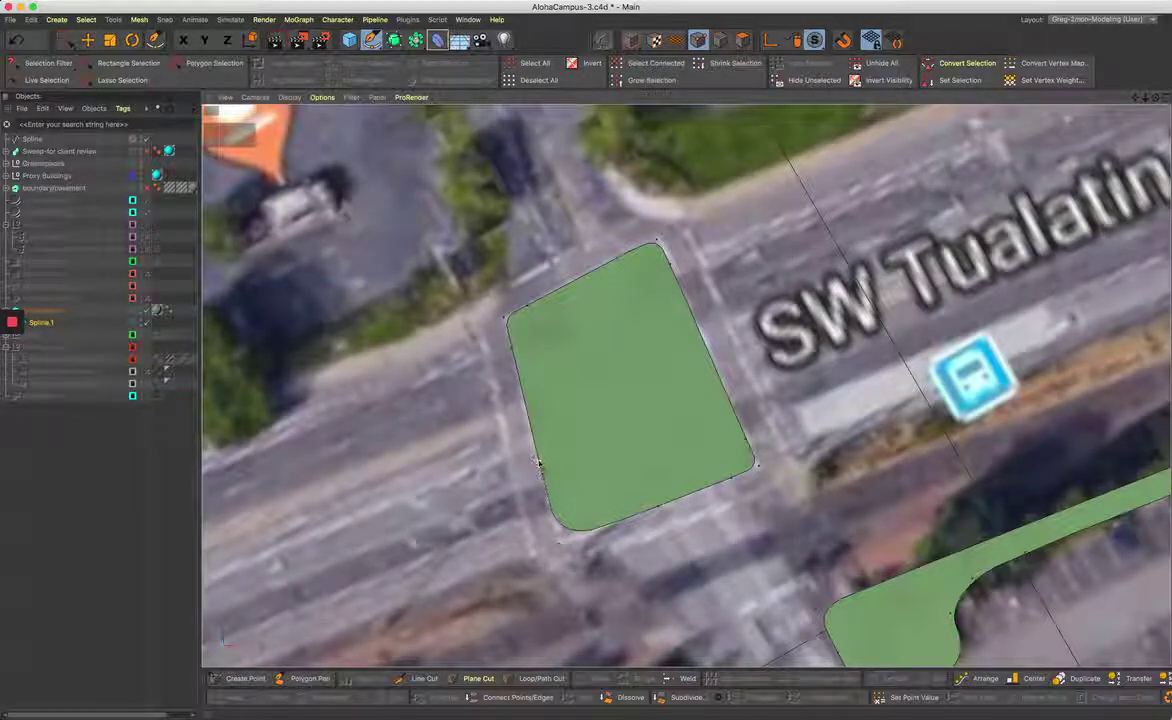
click(549, 512)
scroll(727, 422, down, 5)
scroll(729, 420, up, 5)
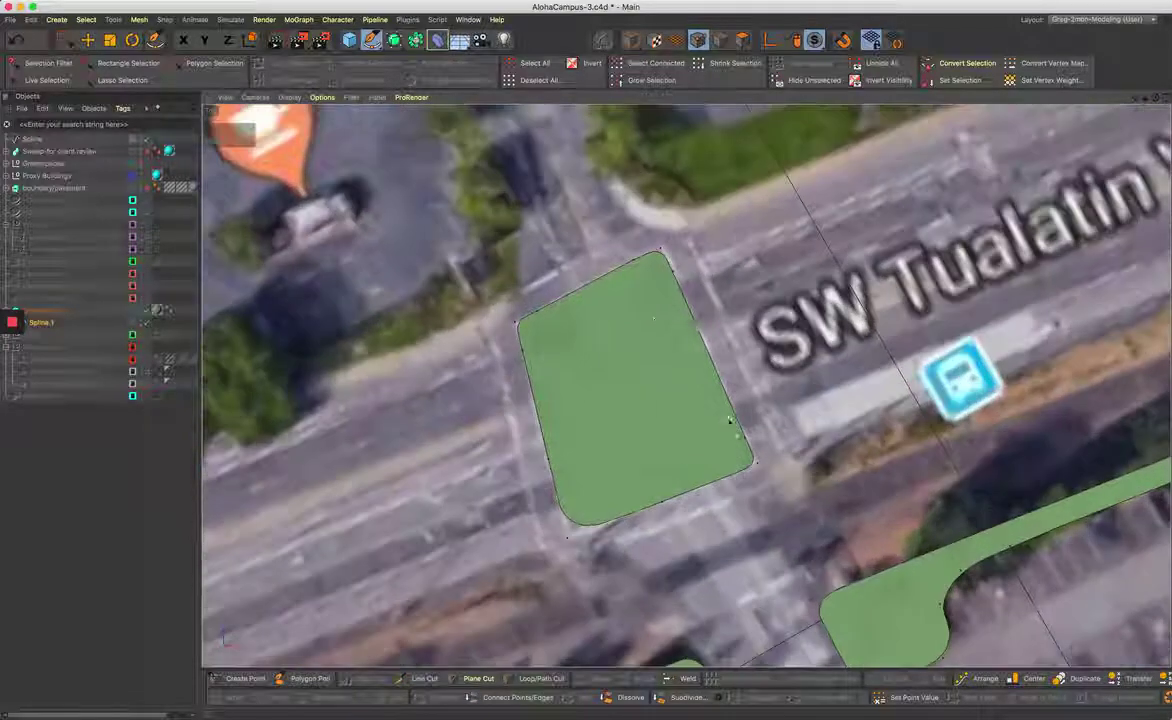
- Draw a second closed, roughly square outline with rounded corners on the highway east of the intersection and add it to Spline.1
alt+middle_drag(685, 387, 445, 507)
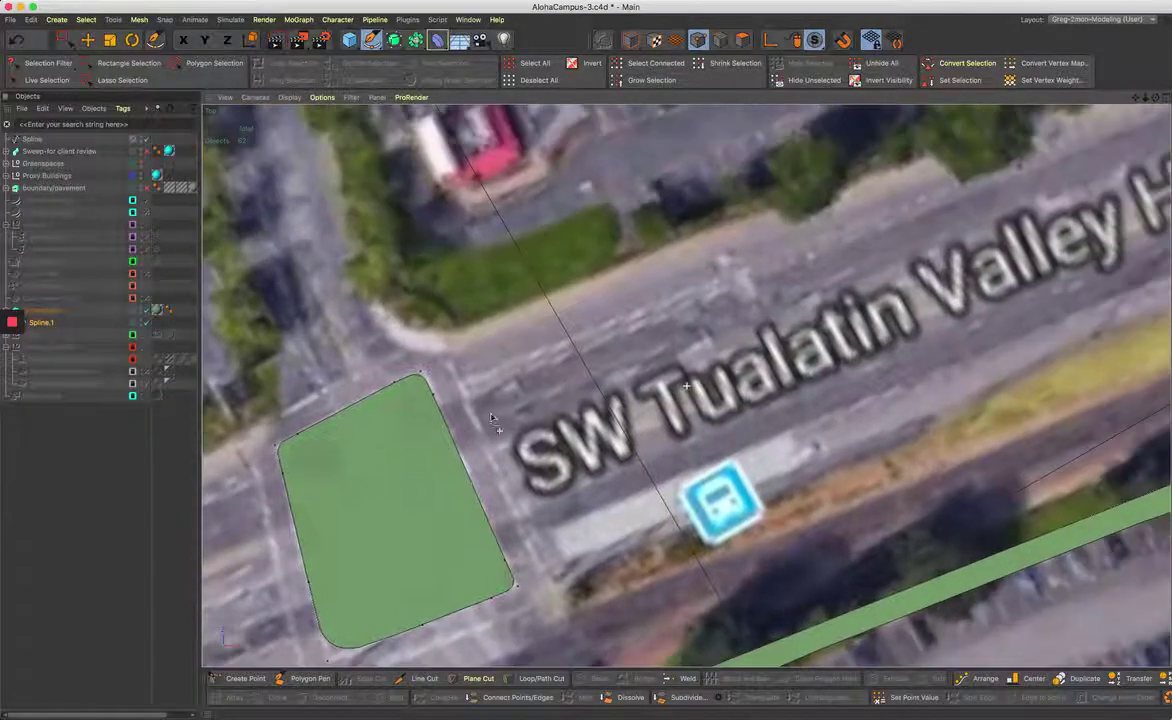
click(45, 322)
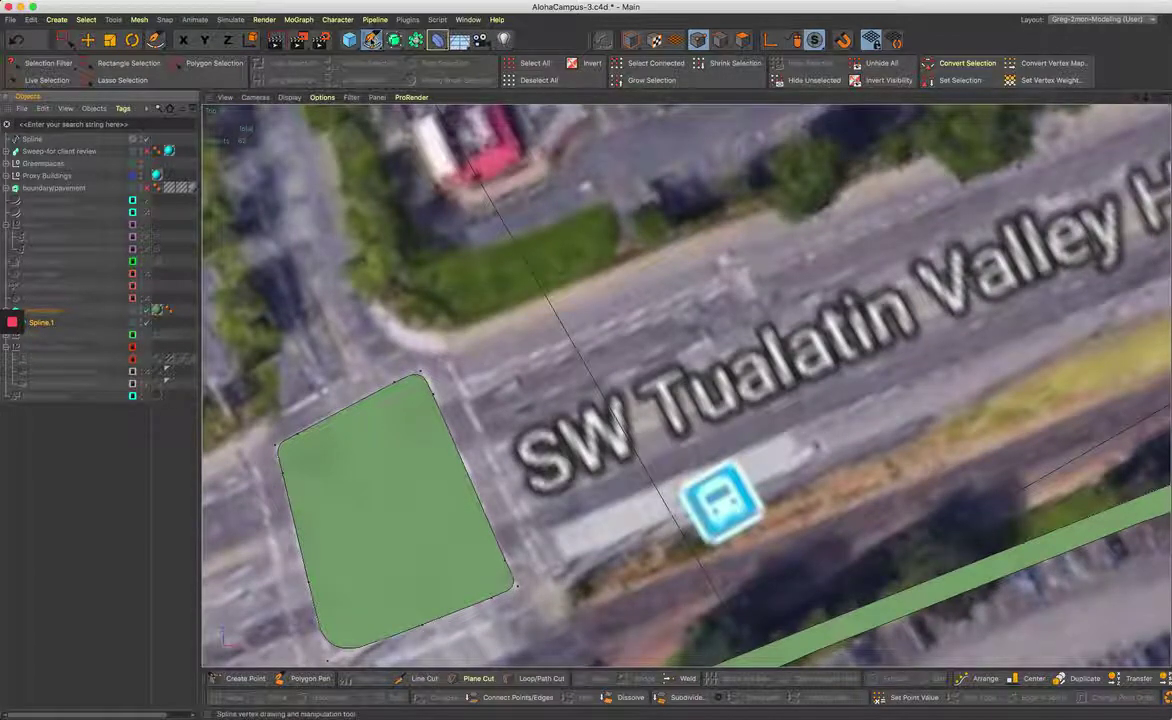
click(642, 316)
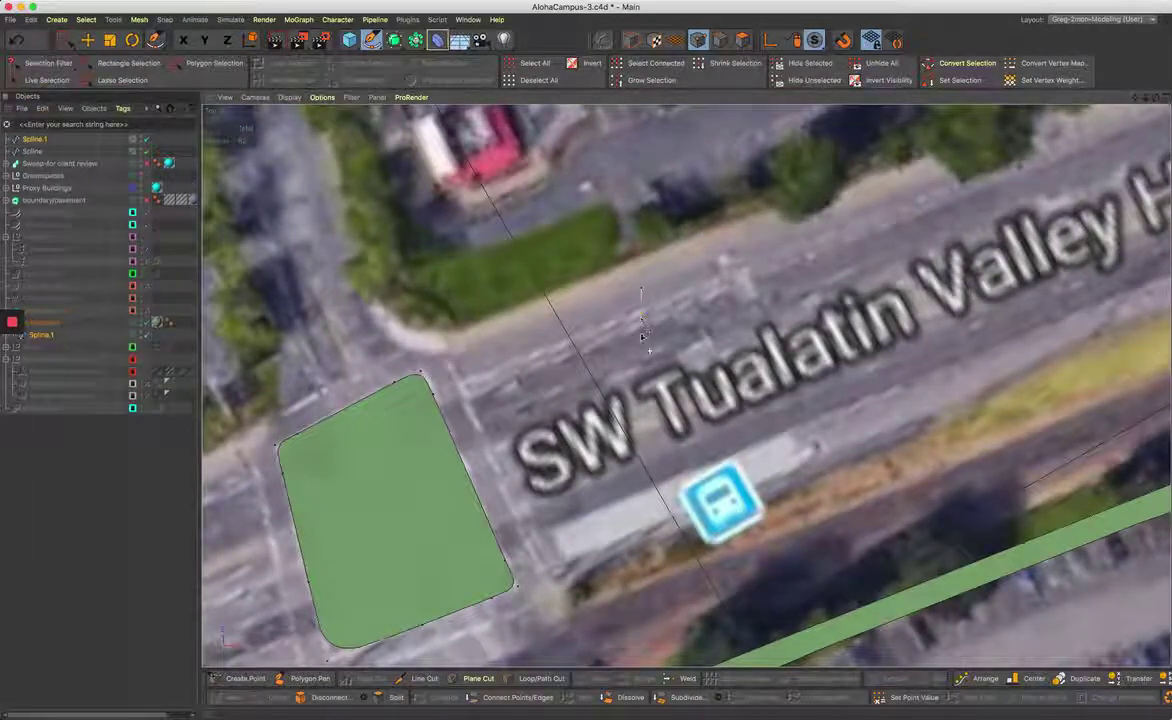
click(636, 446)
click(637, 463)
click(659, 467)
click(801, 475)
click(833, 477)
click(834, 458)
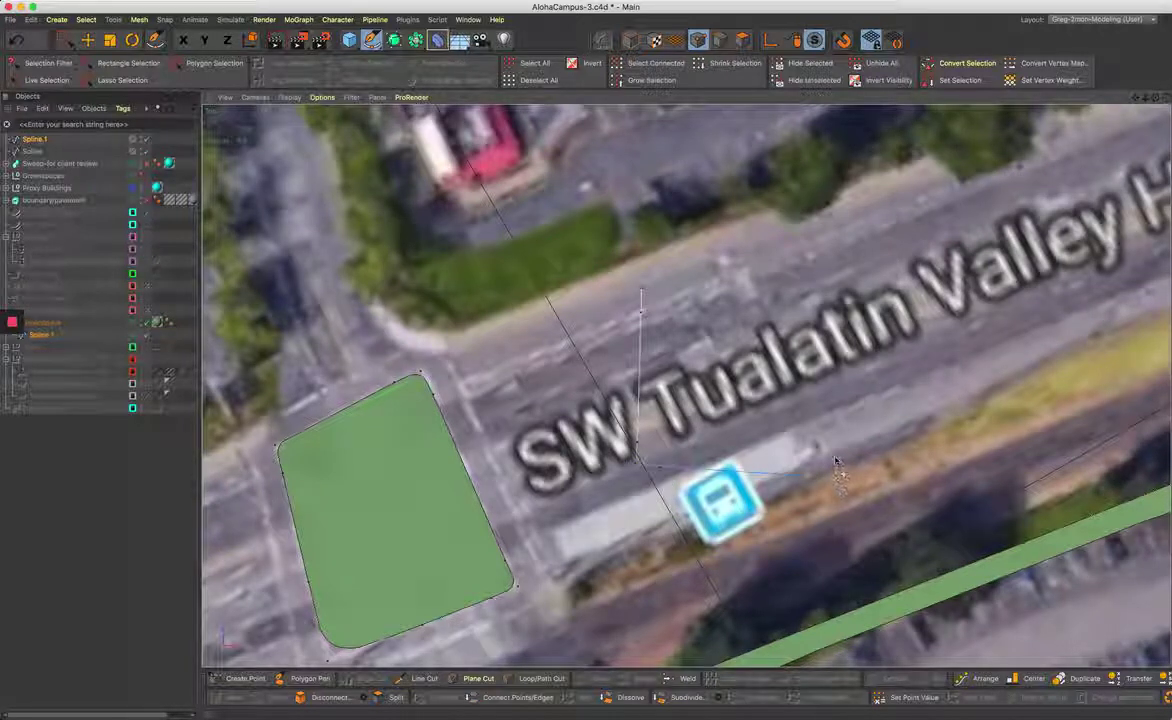
click(834, 308)
click(806, 293)
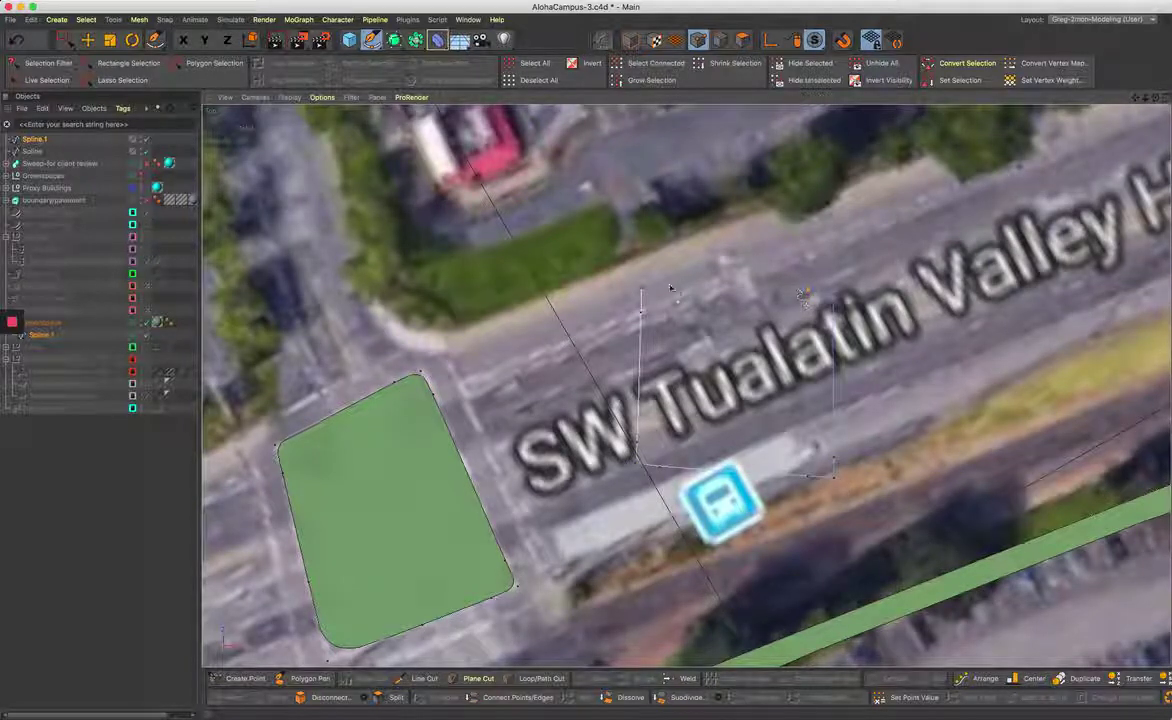
click(643, 291)
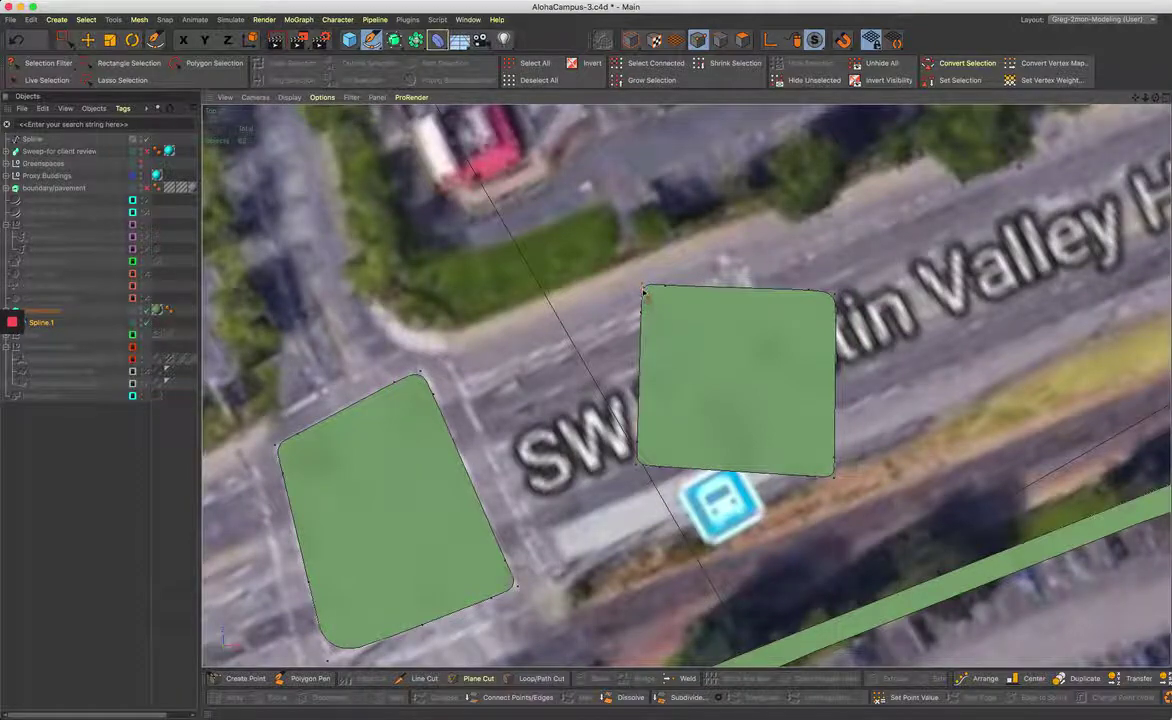
scroll(635, 470, down, 3)
scroll(630, 476, up, 4)
scroll(627, 480, down, 3)
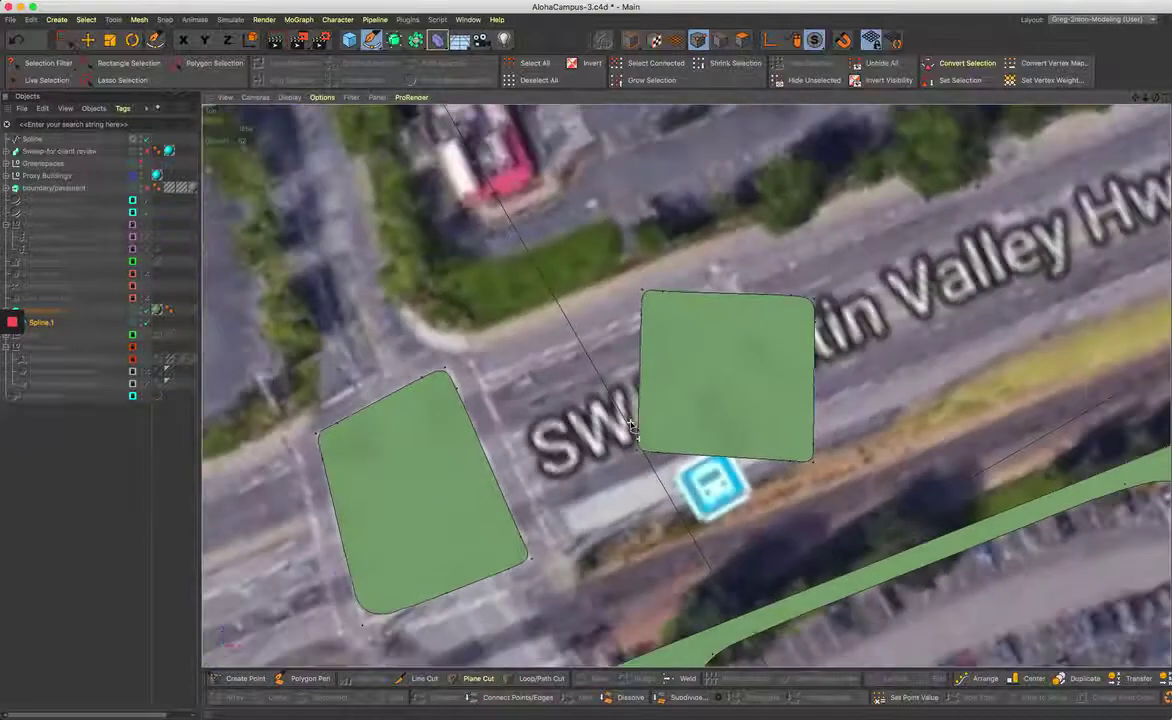
scroll(627, 480, up, 3)
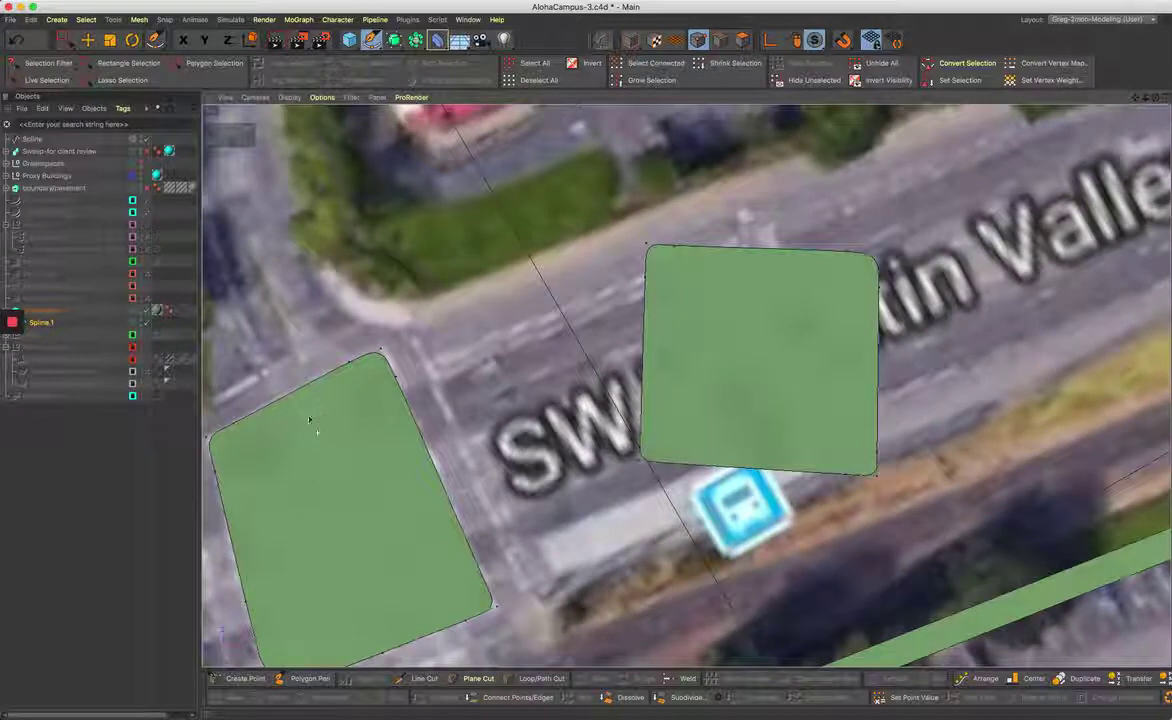